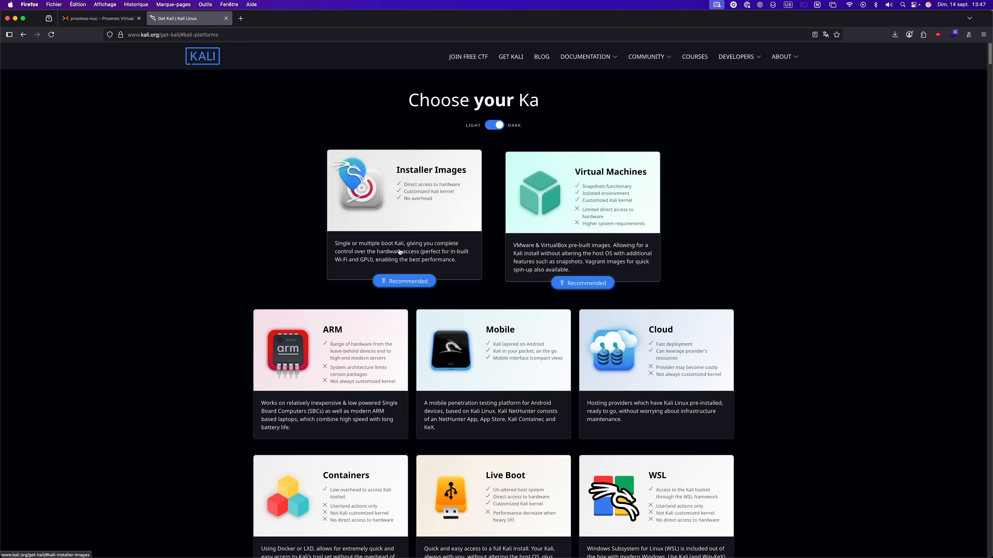
# Show the Kali Installer Images downloads on kali.org and scroll through them
pyautogui.click(406, 274)
pyautogui.scroll(-3, 475, 263)
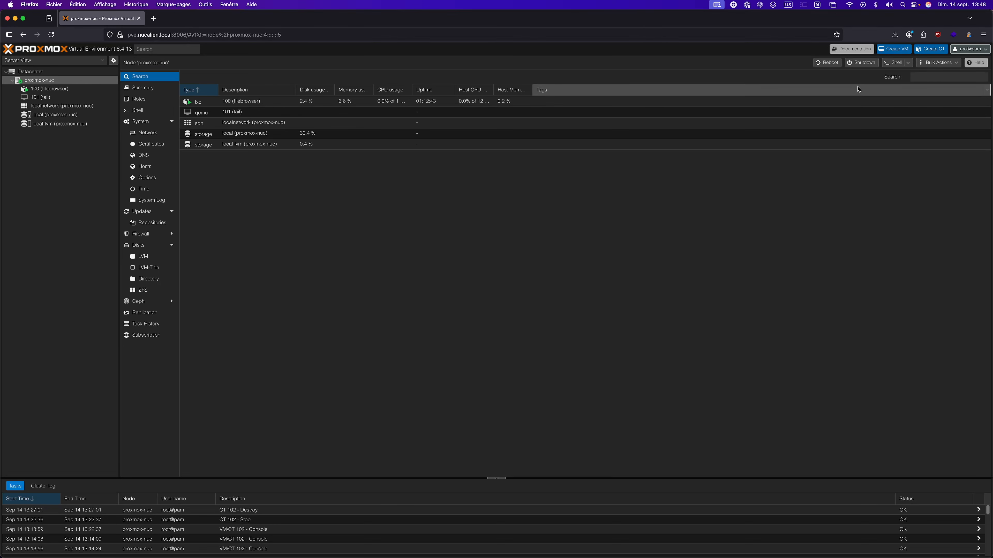
# List the ISO images on local storage and select kali-linux-2025.2-installer-amd64.iso
pyautogui.click(74, 126)
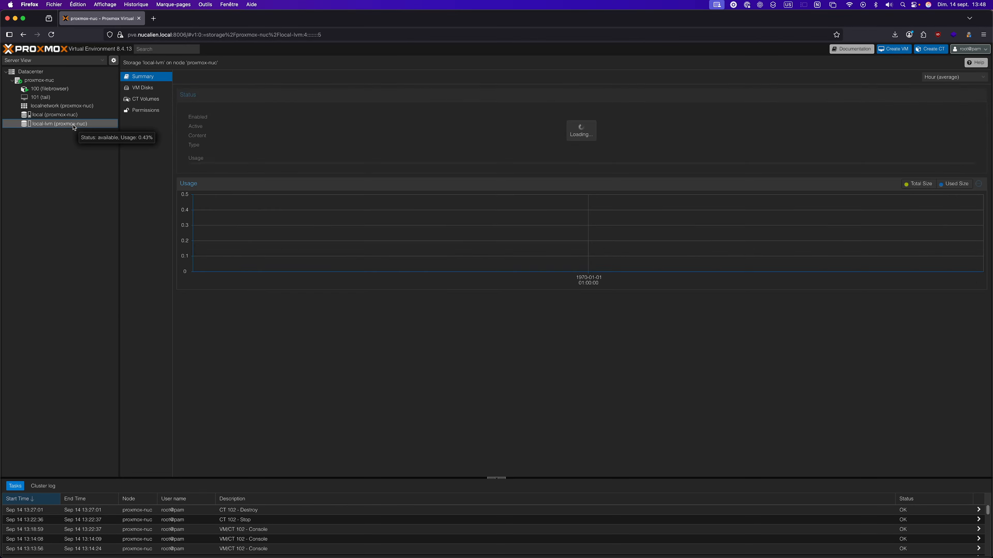
pyautogui.click(74, 115)
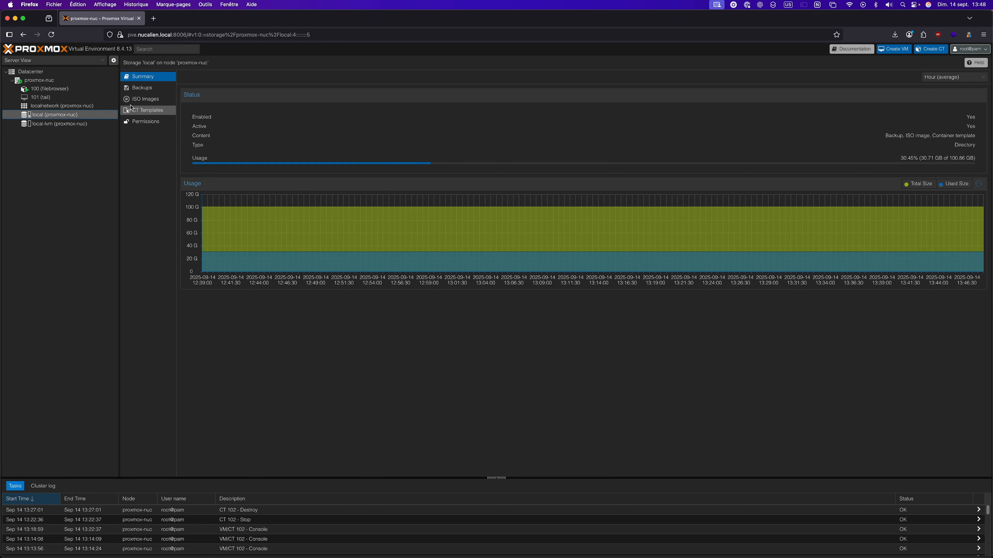
pyautogui.click(145, 100)
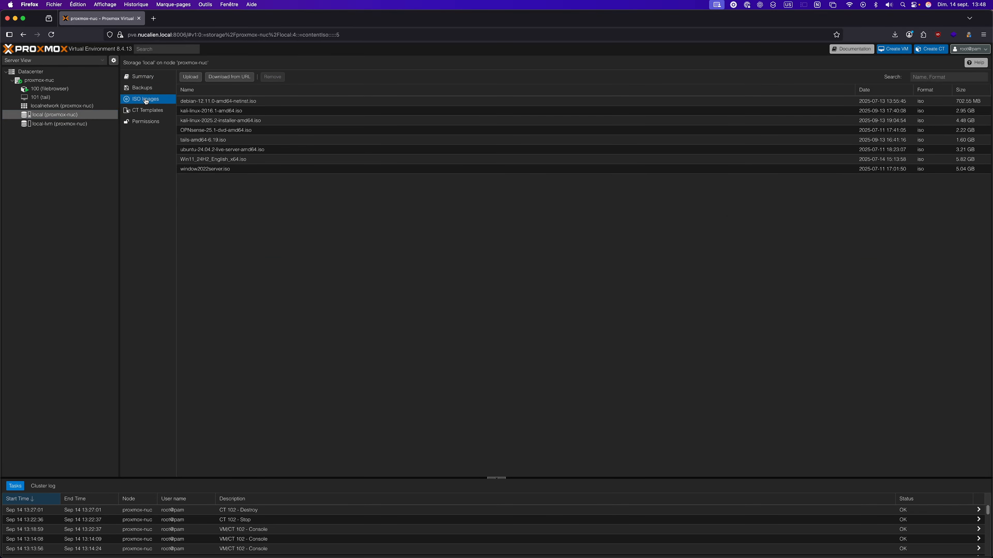
pyautogui.click(195, 78)
pyautogui.click(209, 121)
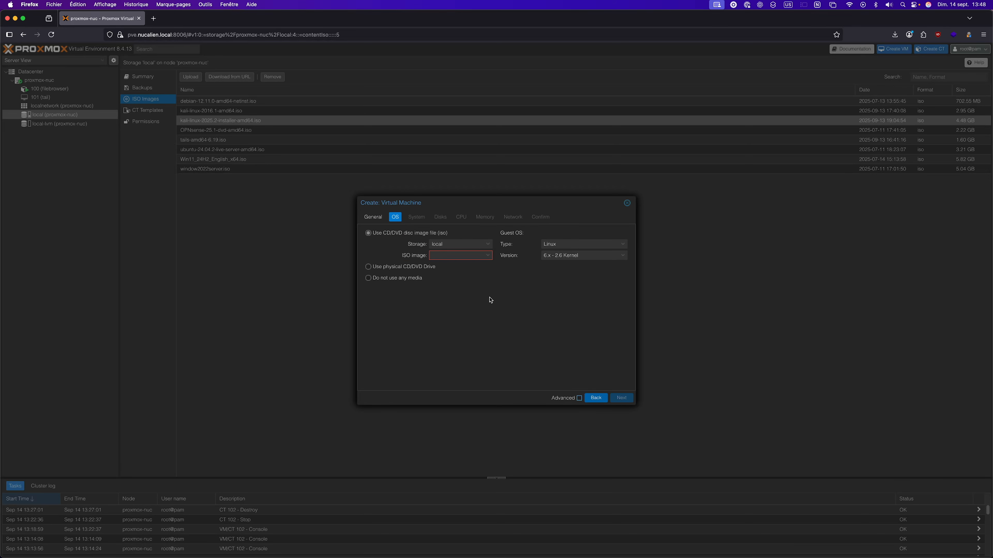
# Choose kali-linux-2025.2-installer-amd64.iso as the VM's boot image and advance to System
pyautogui.click(461, 255)
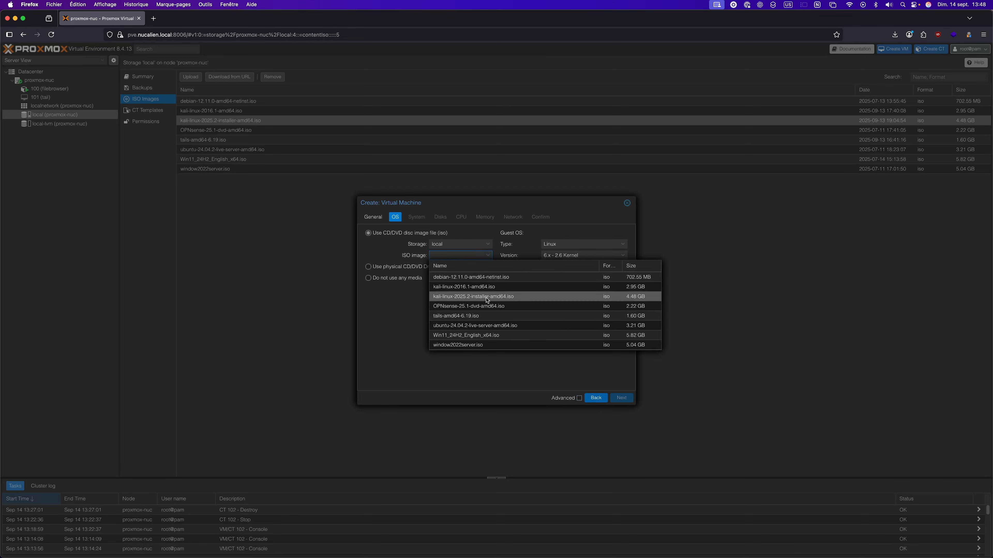
pyautogui.click(457, 300)
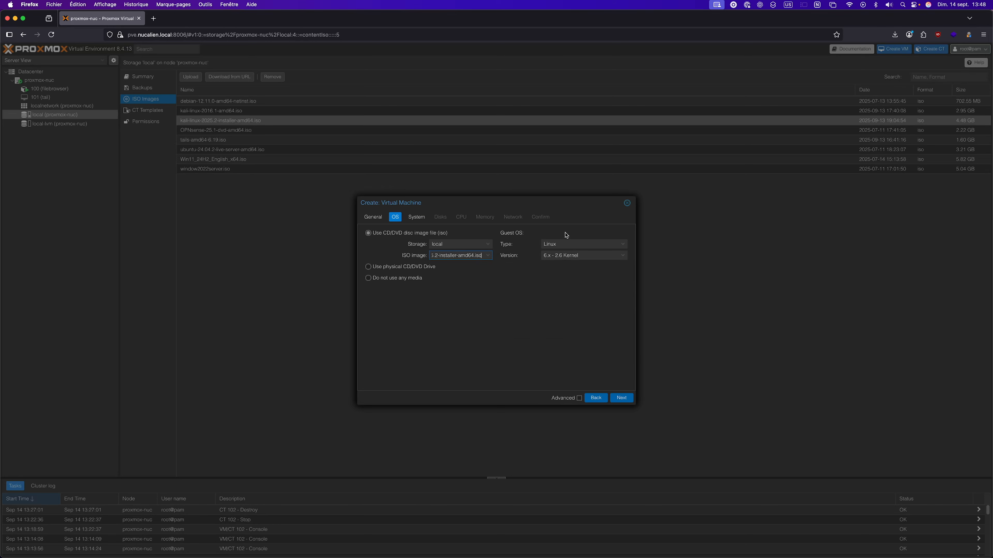
pyautogui.click(616, 398)
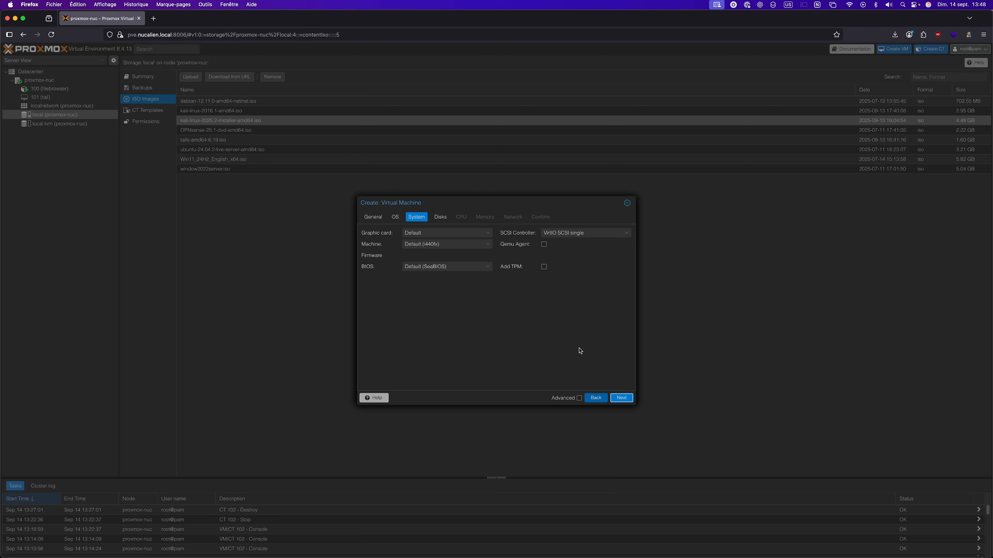
# Create VM 102 with a 30 GiB disk, 2 cores, 6048 MB memory and vmbr0 networking
pyautogui.click(620, 398)
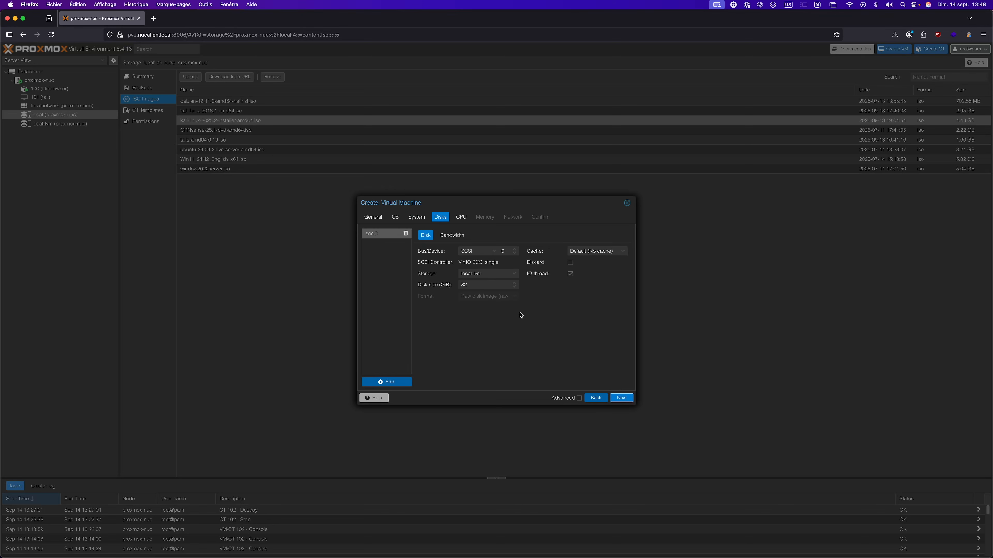
pyautogui.doubleClick(515, 289)
pyautogui.click(622, 401)
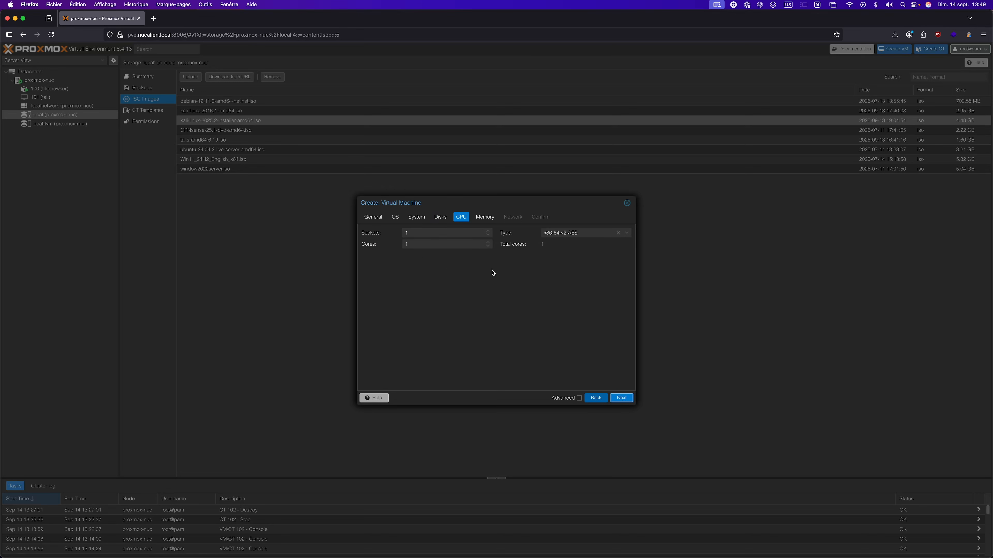
pyautogui.click(488, 242)
pyautogui.click(621, 397)
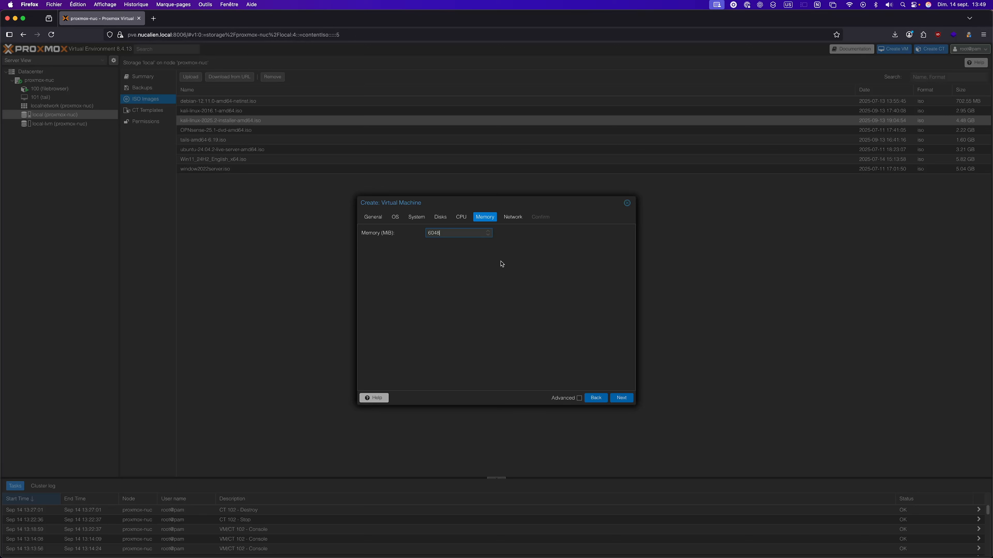
pyautogui.click(620, 398)
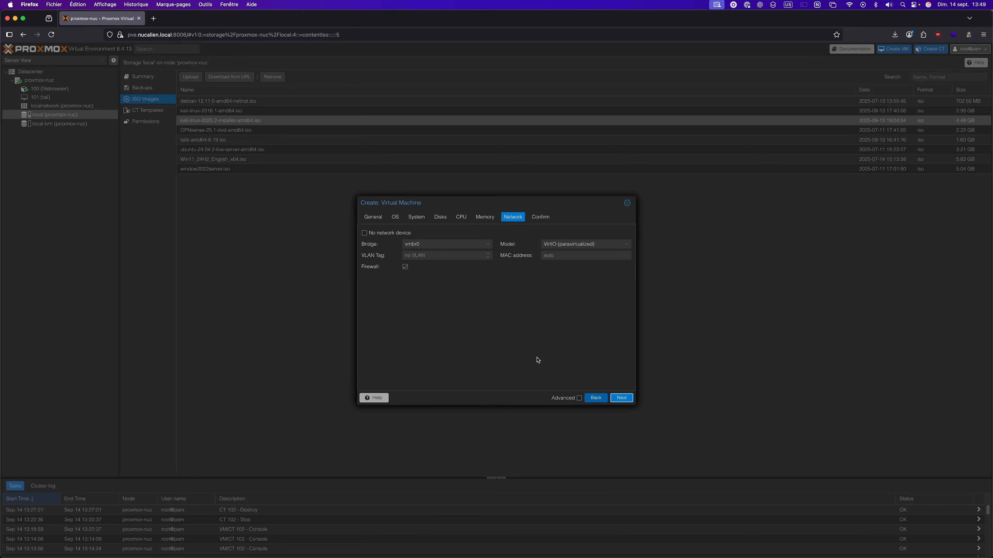
pyautogui.click(619, 399)
pyautogui.click(620, 398)
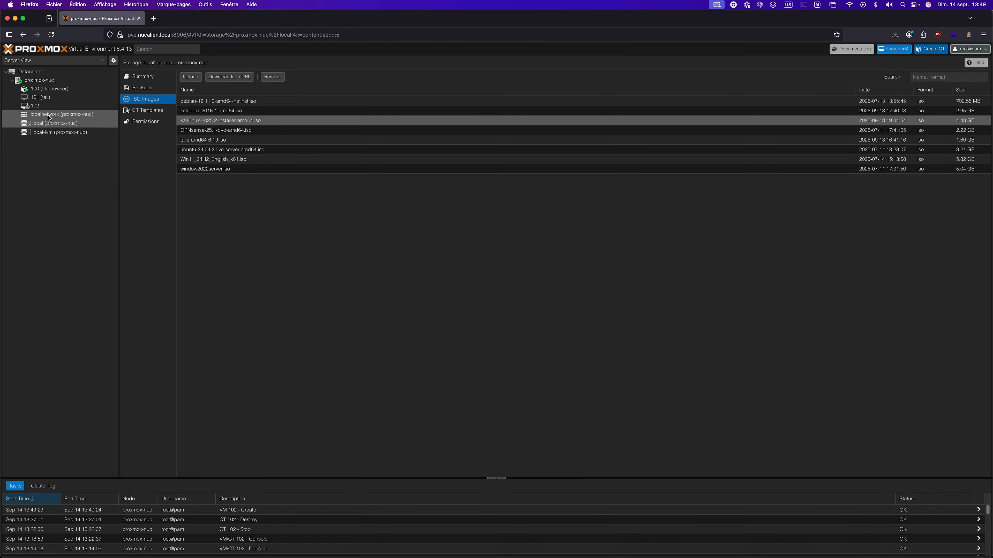
# Start VM 102 (kali) from its Console to show the installer boot menu
pyautogui.click(44, 107)
pyautogui.click(141, 87)
pyautogui.click(581, 274)
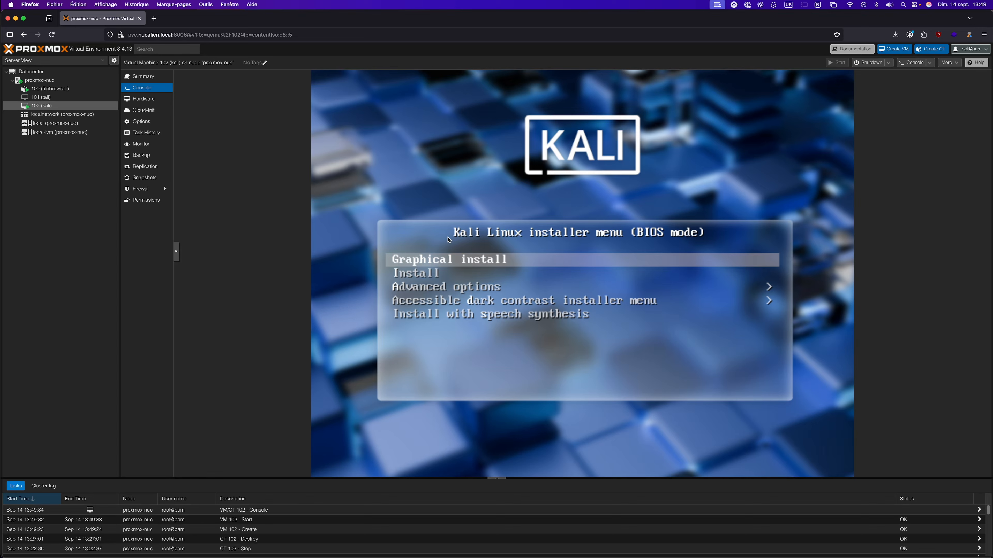
# Launch Graphical install, accepting English, United States, American English keyboard and the default hostname
pyautogui.press('Return')
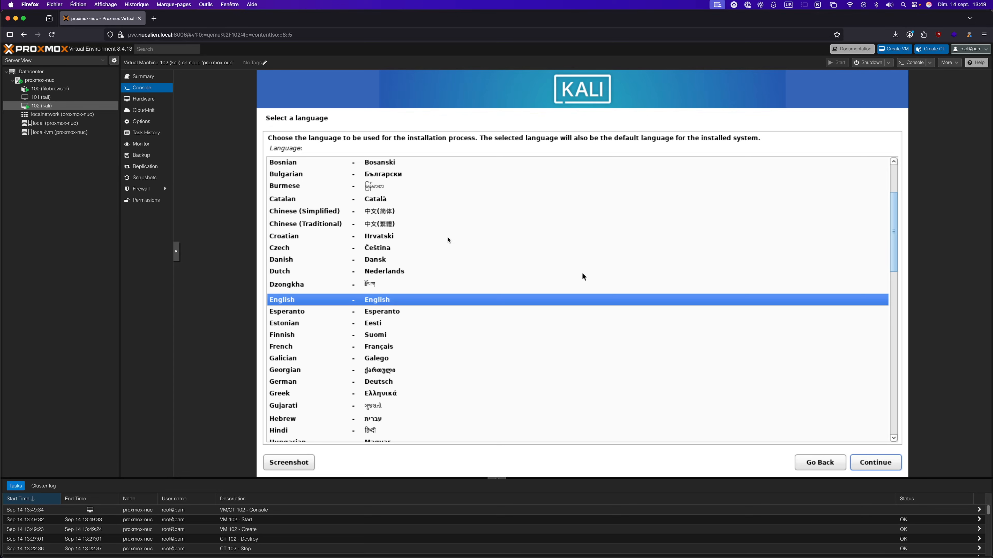
pyautogui.press('Return')
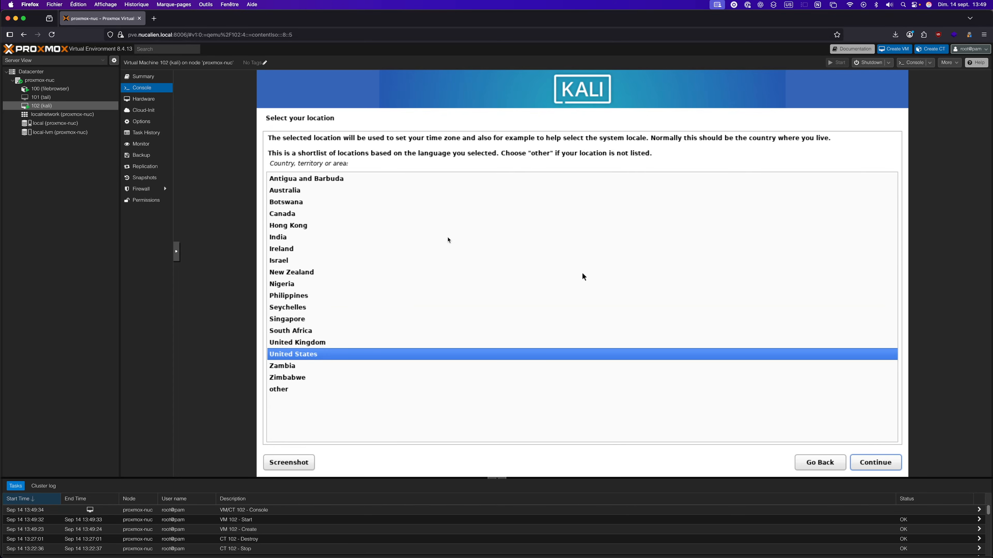
pyautogui.press('Return')
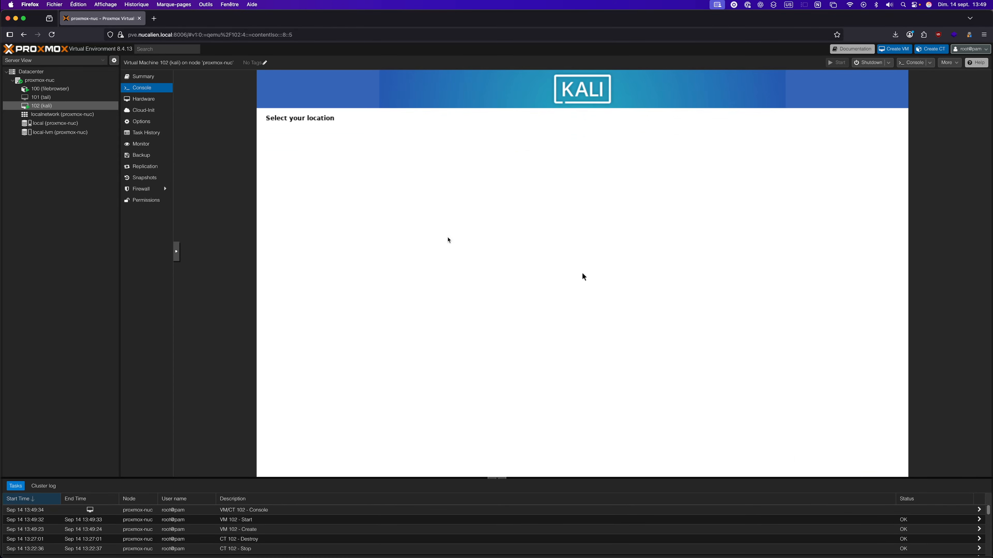
pyautogui.press('Return')
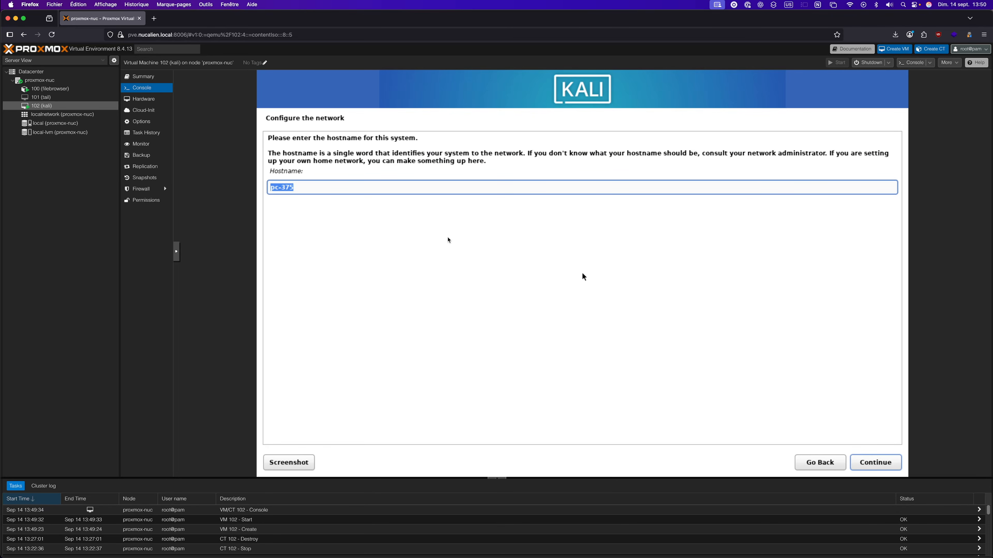
pyautogui.press('Return')
pyautogui.press('Return')
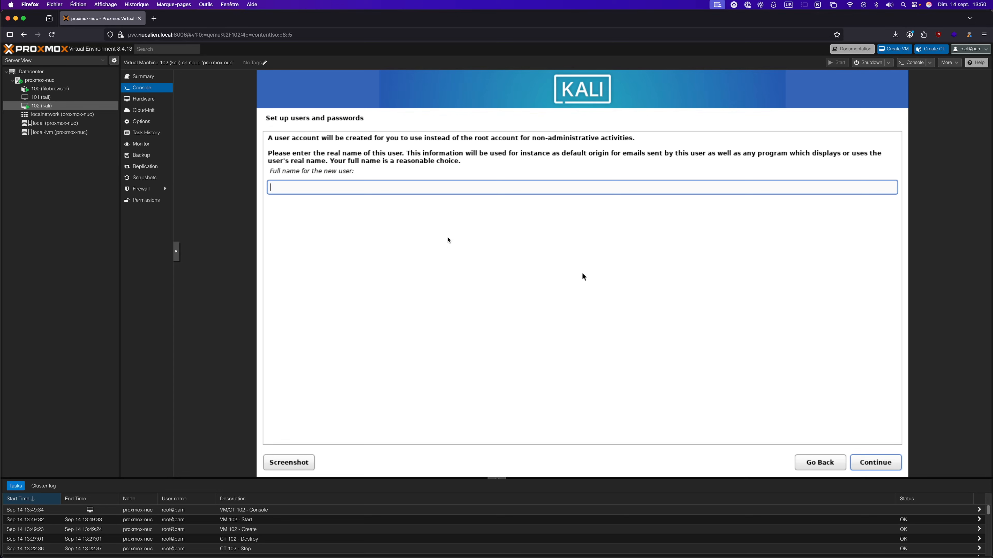
# Enter 'kali' as full name, accept the default username and set the user password
pyautogui.write('kali')
pyautogui.press('Return')
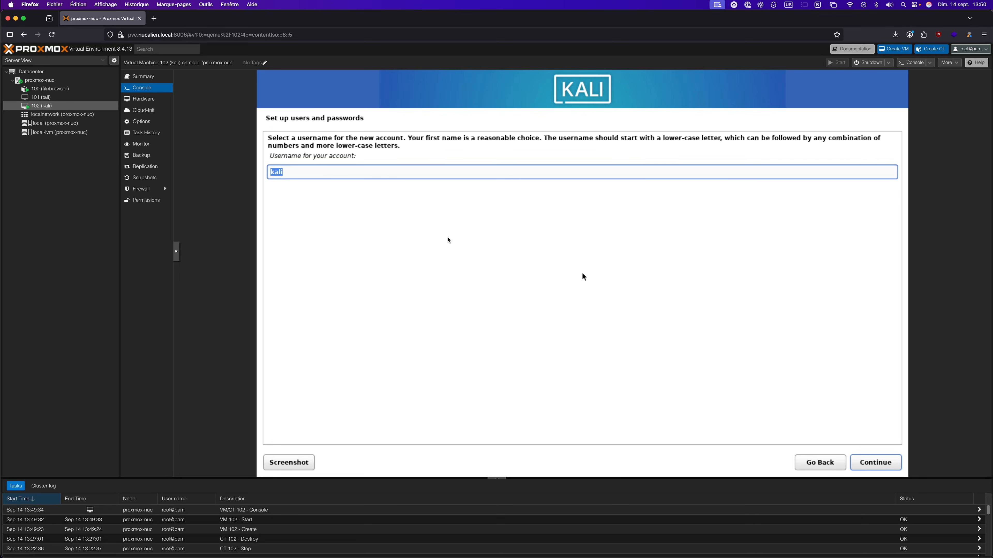
pyautogui.press('Return')
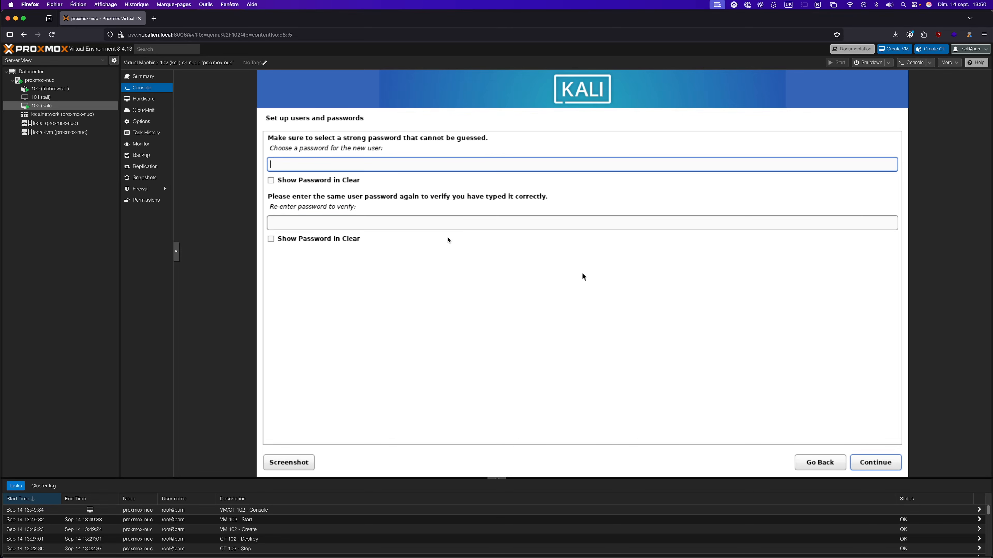
pyautogui.write('kali12345')
pyautogui.press('Tab')
pyautogui.press('Tab')
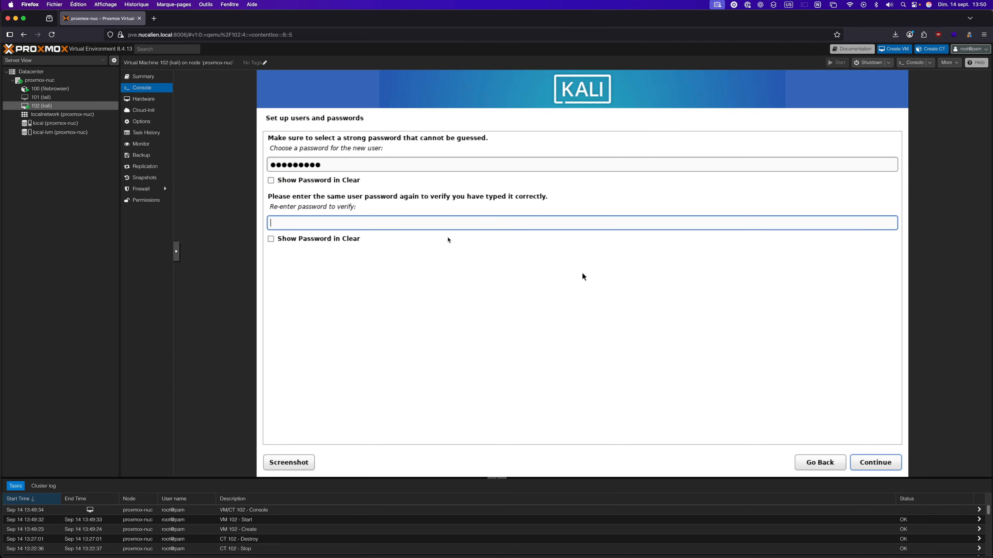
pyautogui.write('kali12345')
pyautogui.press('Return')
pyautogui.press('Return')
pyautogui.press('Return')
pyautogui.press('Return')
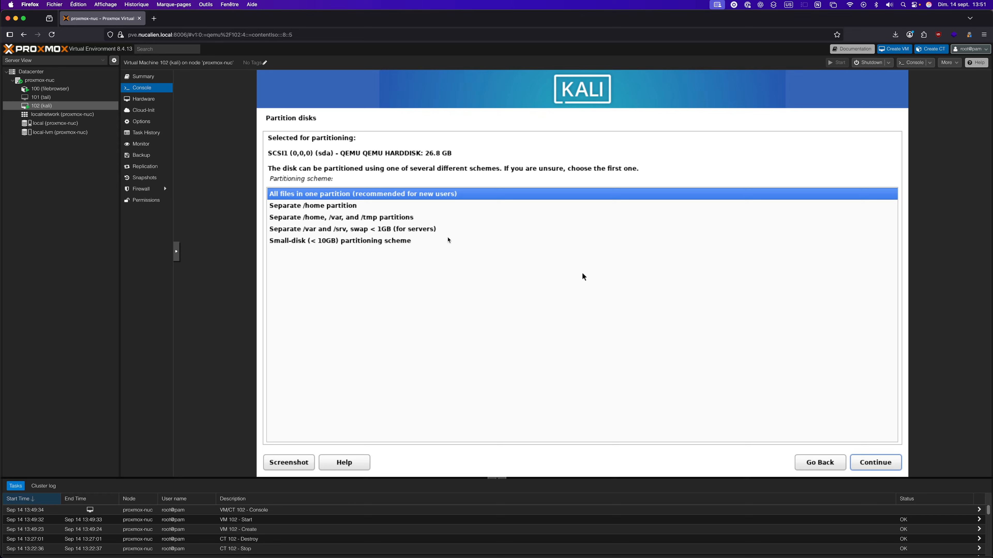
# Use 'All files in one partition' and confirm writing the partitions to disk
pyautogui.press('Return')
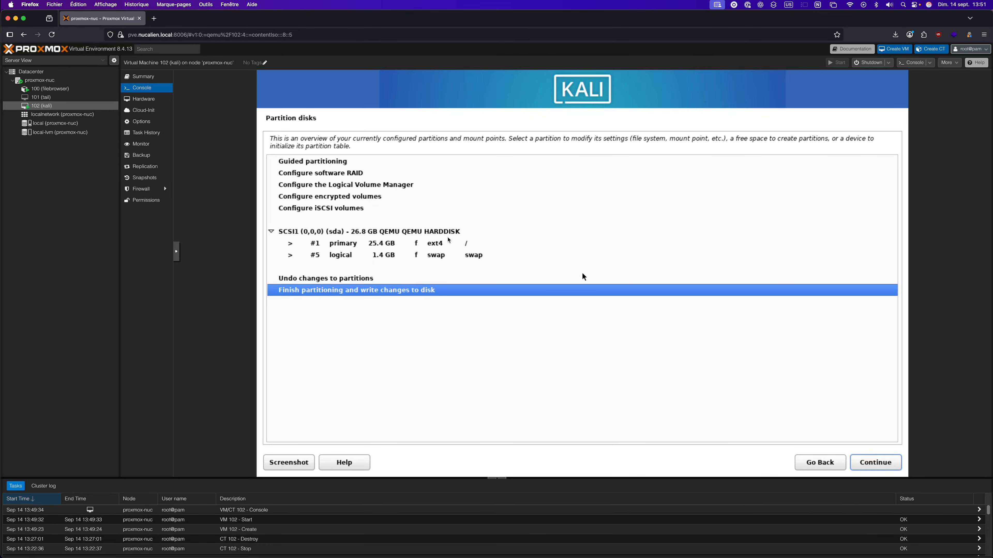
pyautogui.press('Return')
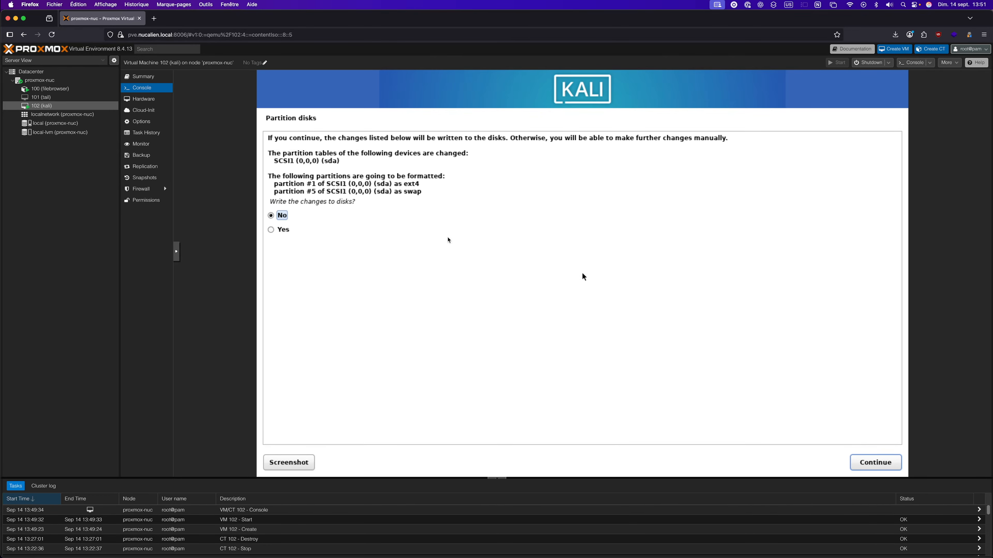
pyautogui.press('Down')
pyautogui.press('Return')
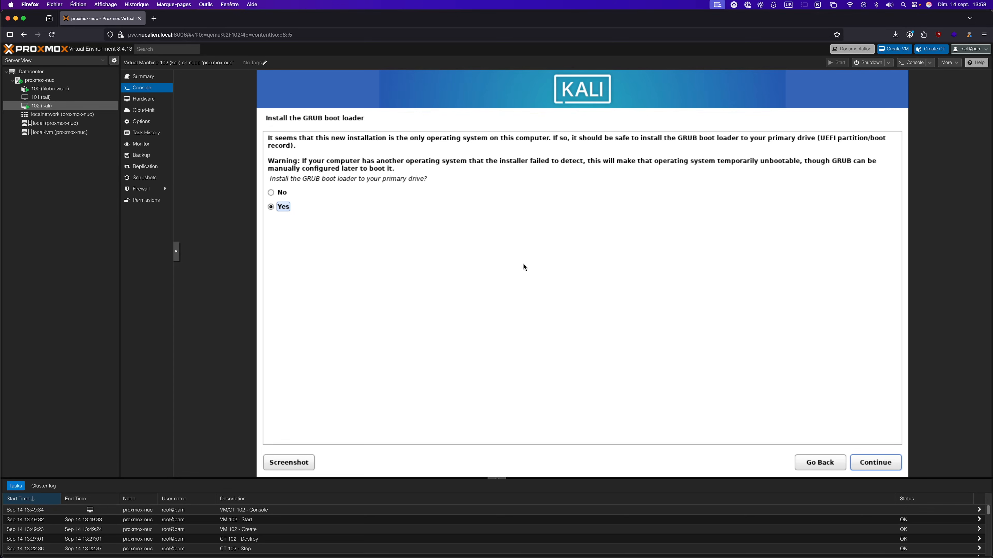
# Install the GRUB boot loader on /dev/sda
pyautogui.press('Return')
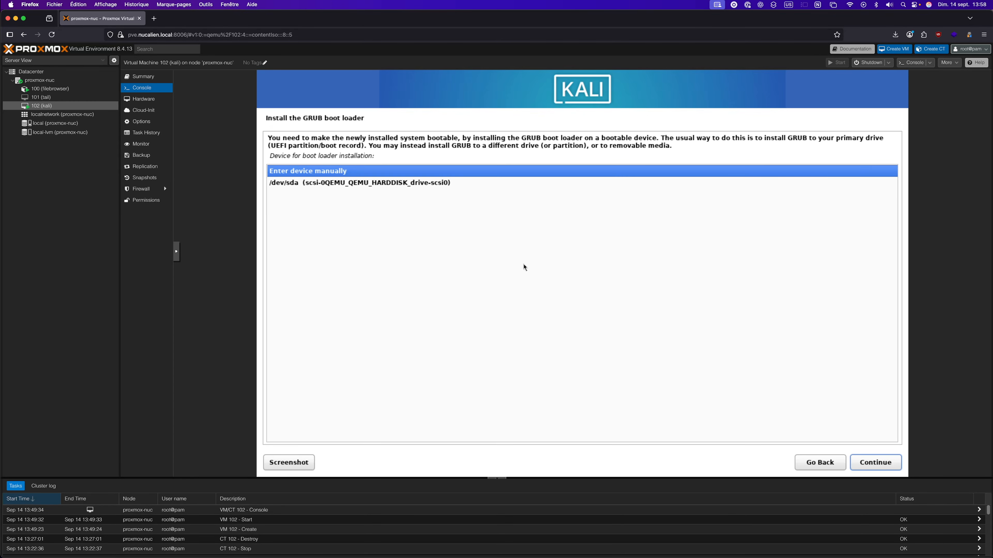
pyautogui.press('Down')
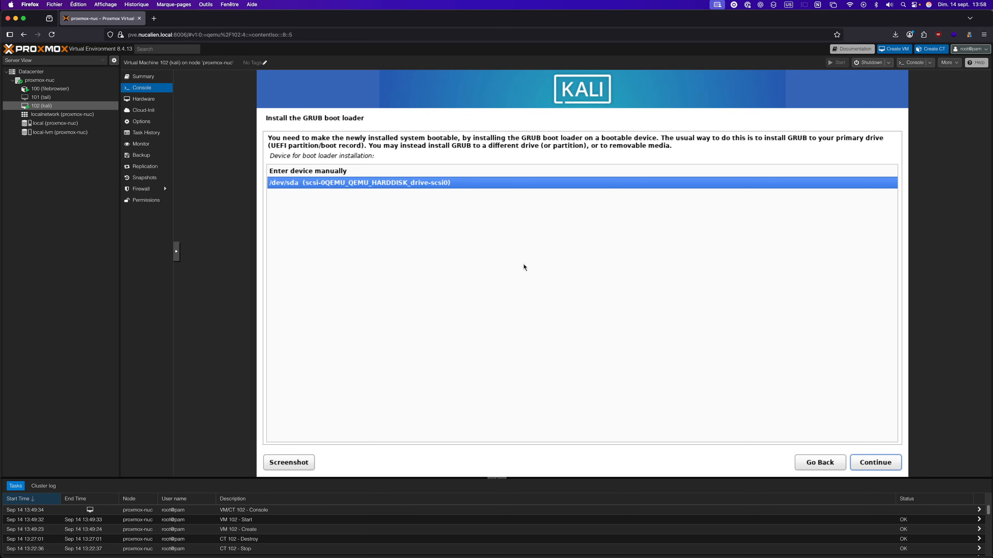
pyautogui.press('Return')
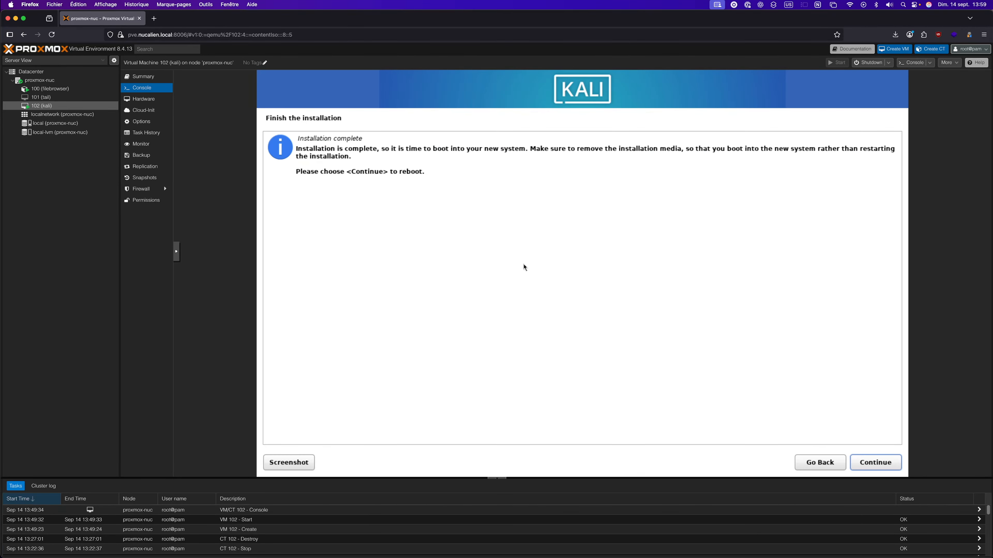
# Reboot and boot the Kali GNU/Linux entry from the GRUB menu
pyautogui.press('Return')
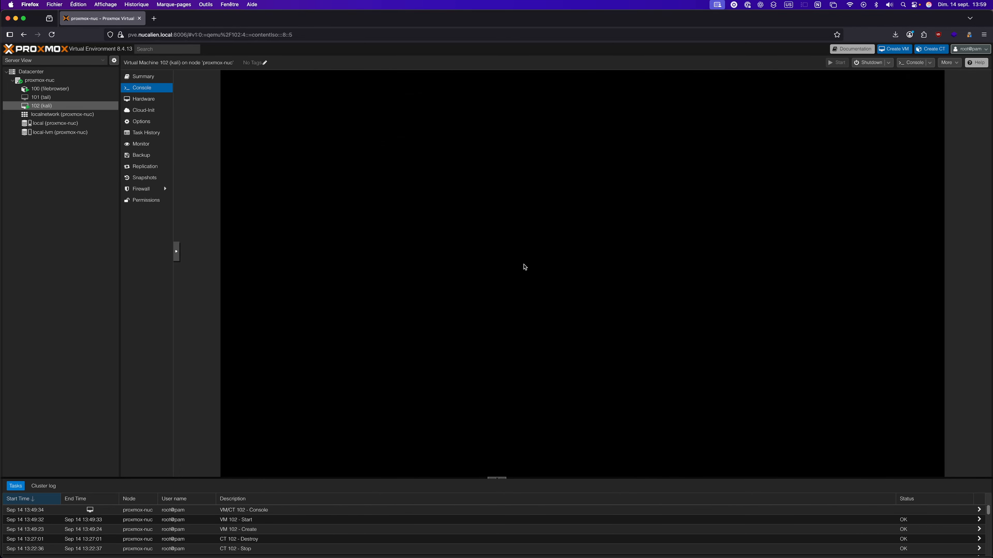
pyautogui.press('Down')
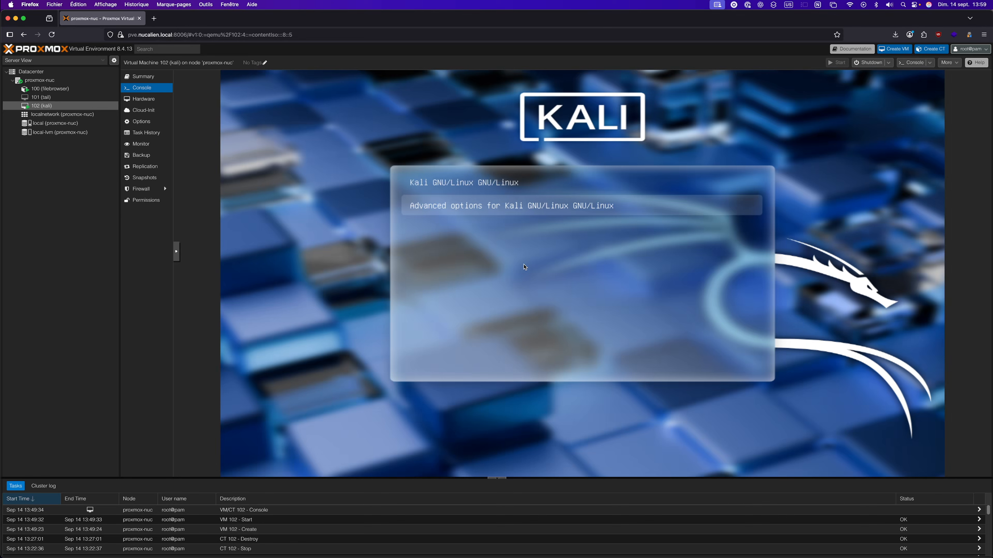
pyautogui.press('Up')
pyautogui.press('Down')
pyautogui.press('Up')
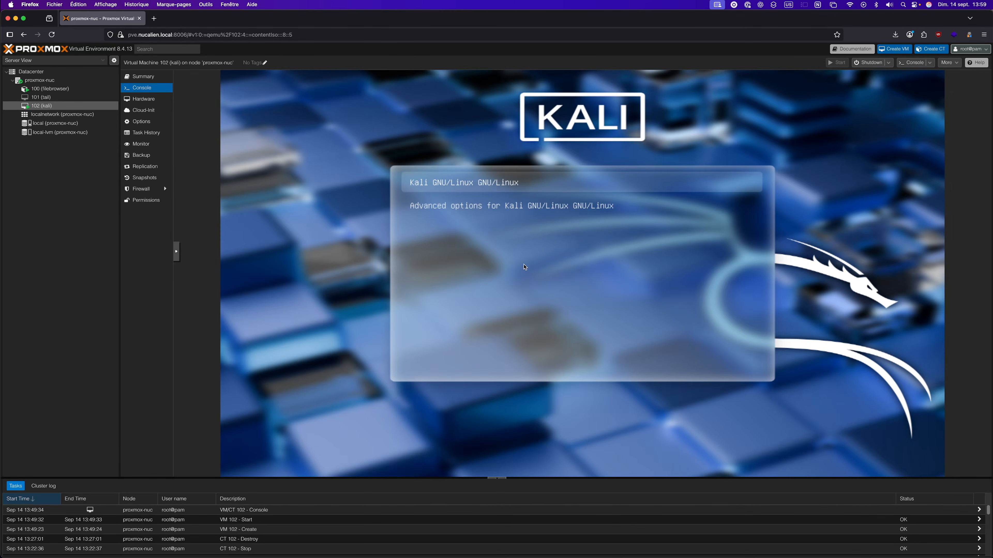
pyautogui.press('Return')
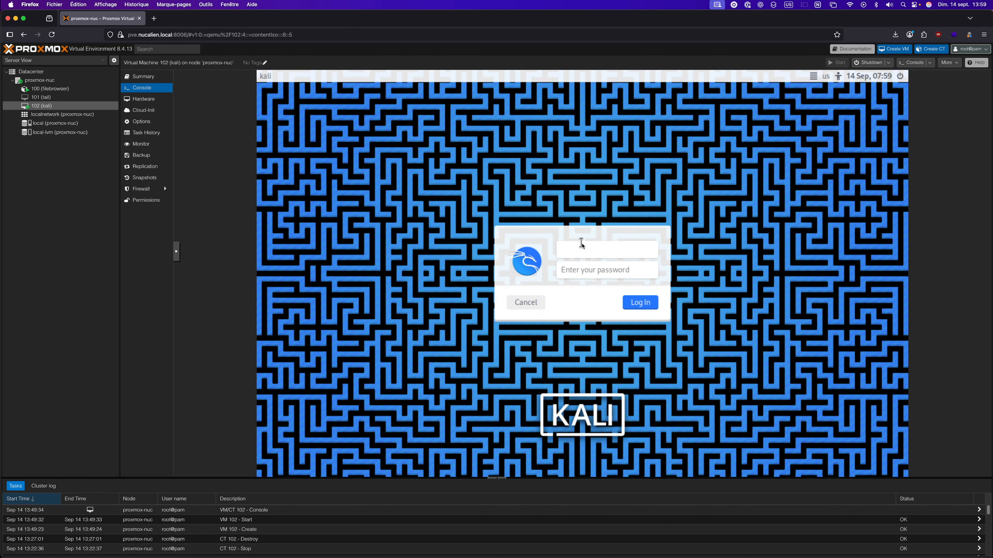
# Log in as user kali with the account password
pyautogui.write('kali')
pyautogui.press('Tab')
pyautogui.write('kali••••••')
pyautogui.press('Return')
# Open a terminal and run 'sudo apt update && sudo apt upgrade -y', entering the sudo password
pyautogui.click(354, 79)
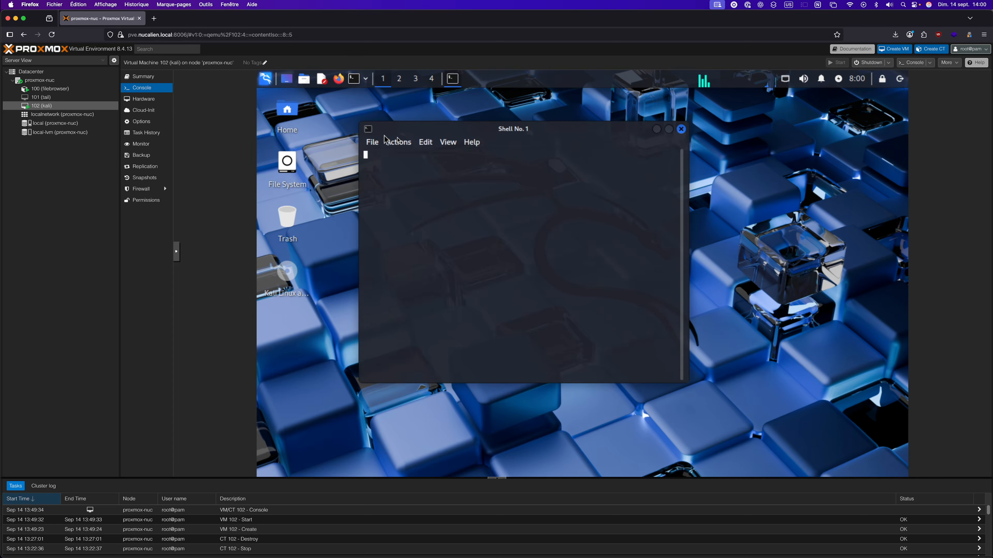
pyautogui.moveTo(469, 130); pyautogui.dragTo(511, 128)
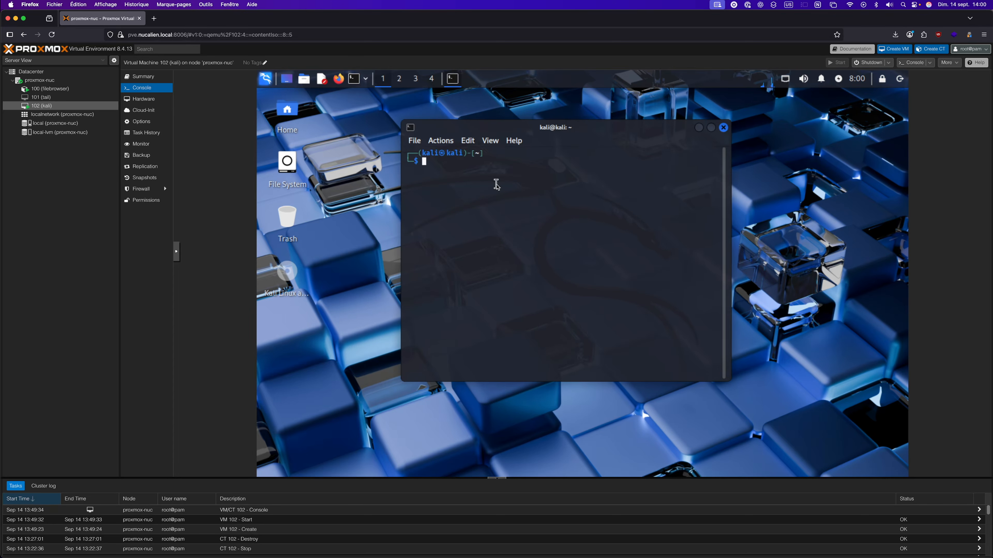
pyautogui.write('sudo apt update && sud')
pyautogui.write('o ap')
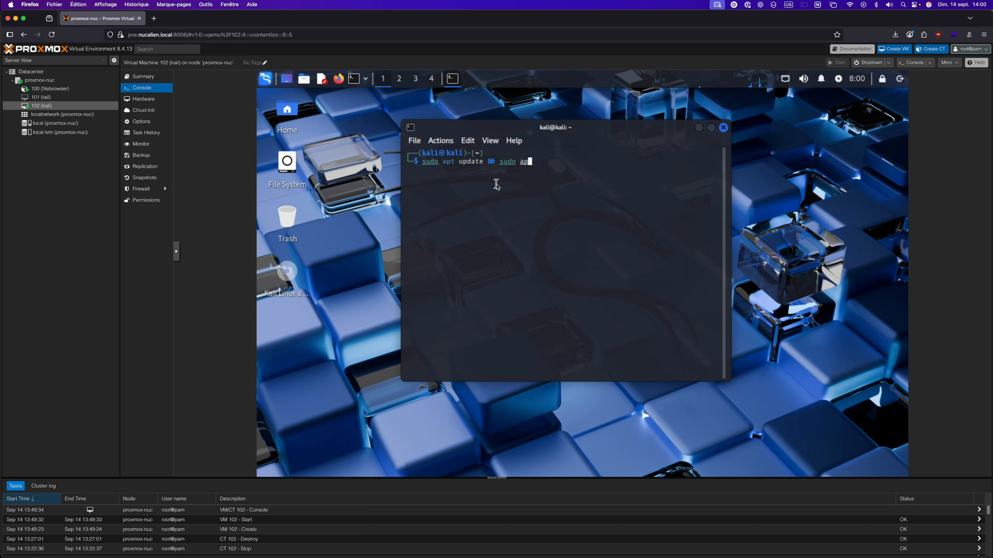
pyautogui.write('t upgrade -y')
pyautogui.press('Return')
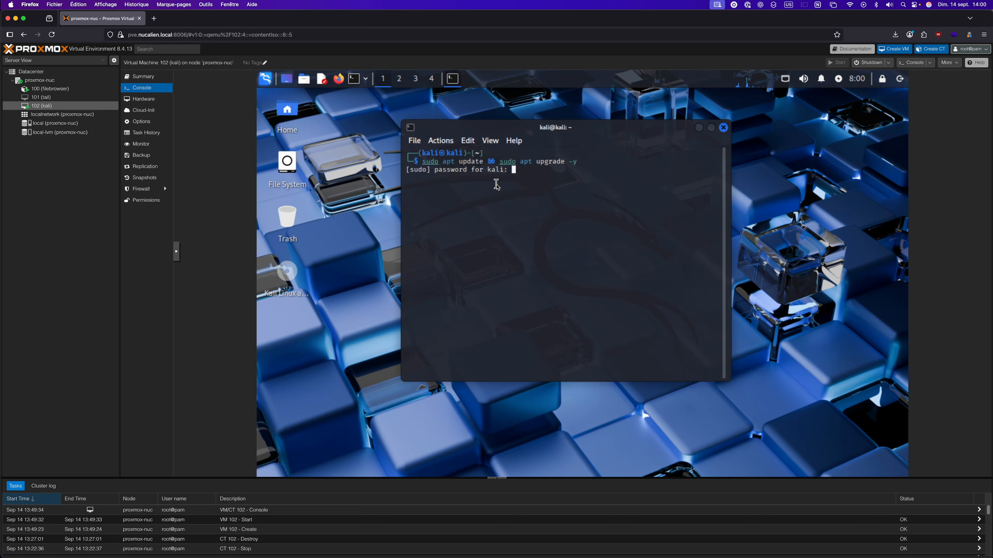
pyautogui.press('Return')
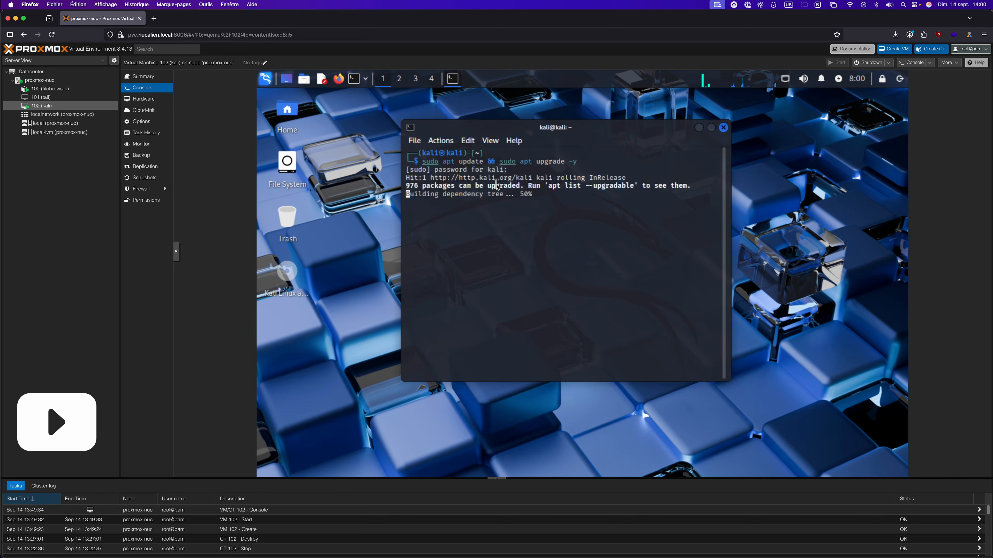